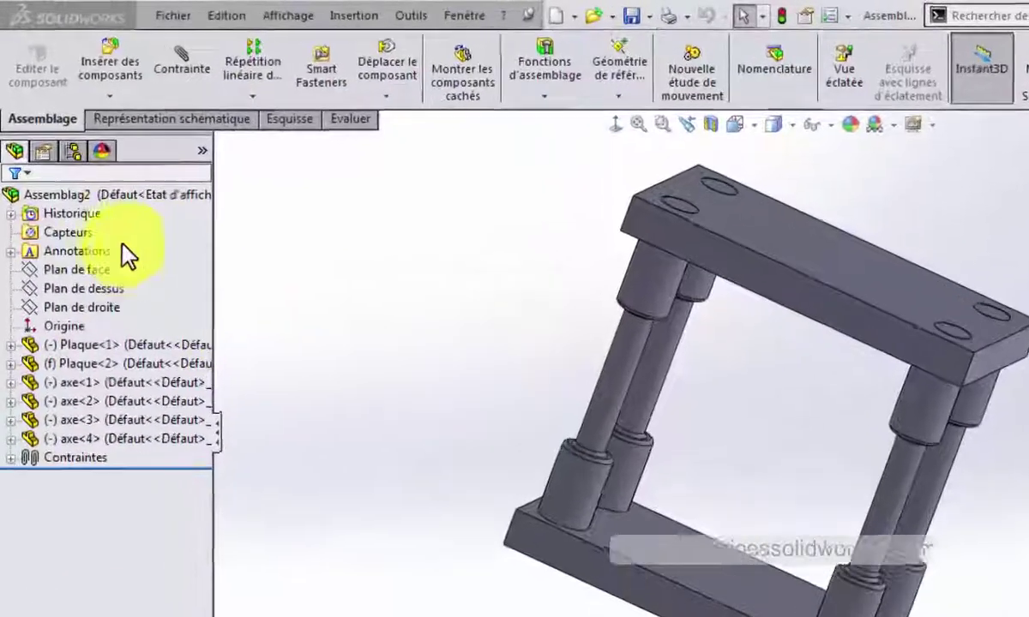
- Play Assemblag2's explode animation (Animer l'éclatement) on a repeating loop
{"action": "left_click", "coordinate": [62, 155]}
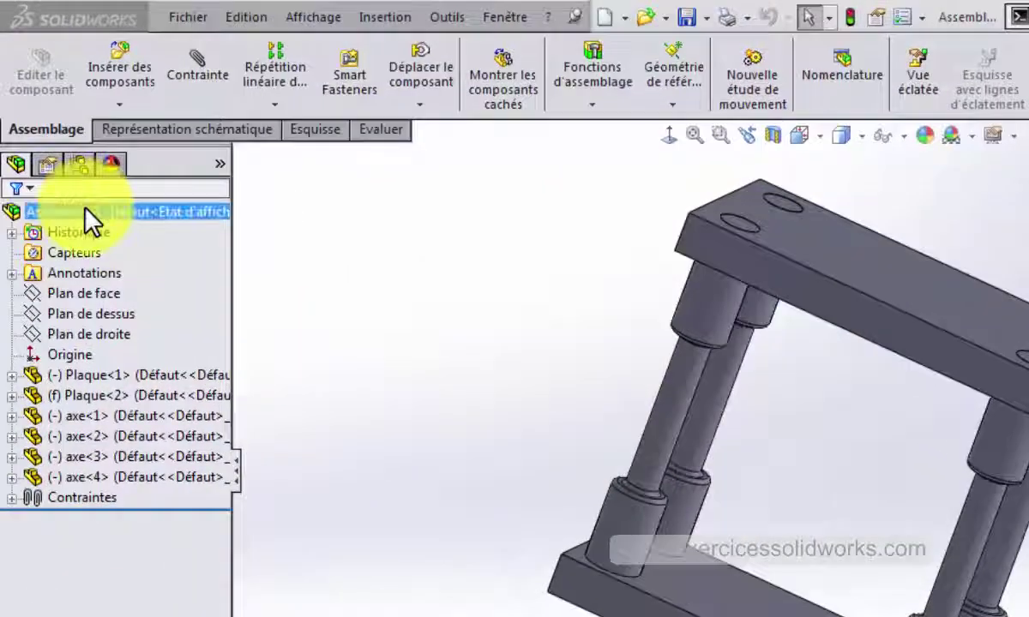
{"action": "right_click", "coordinate": [84, 210]}
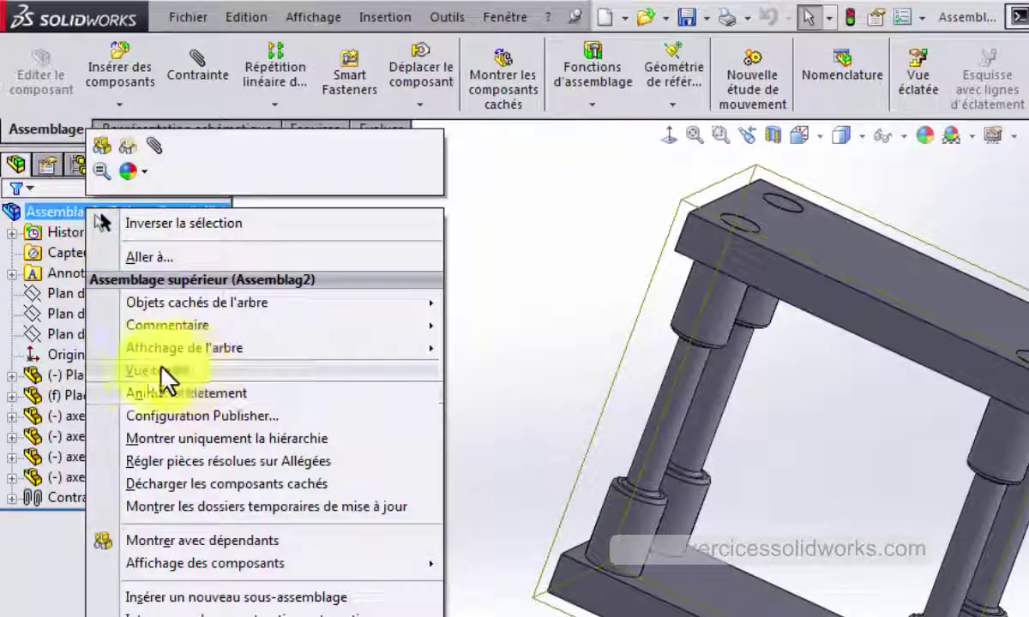
{"action": "left_click", "coordinate": [246, 393]}
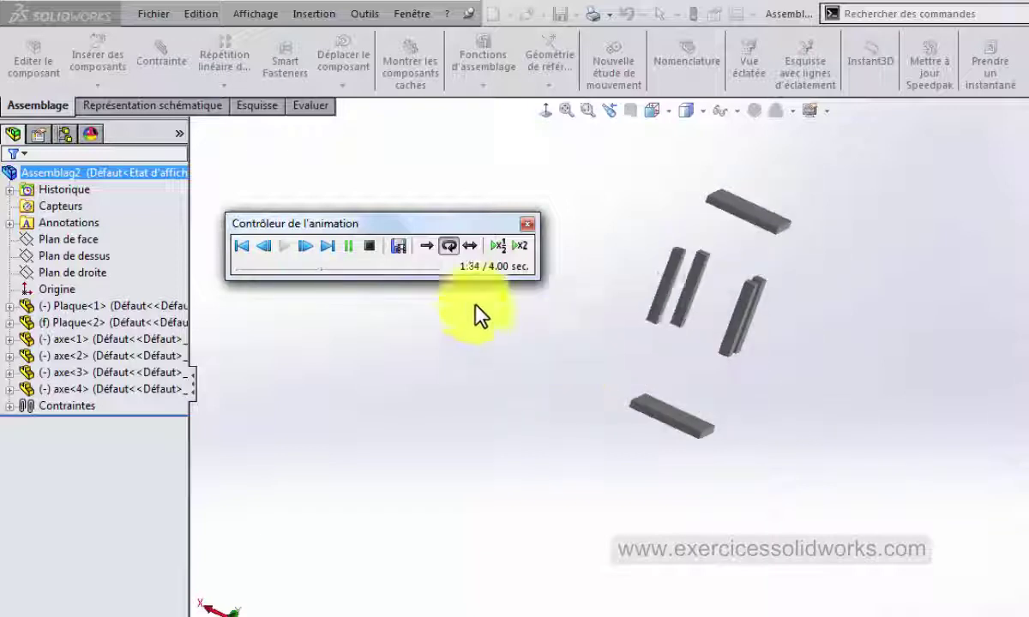
{"action": "left_click", "coordinate": [427, 246]}
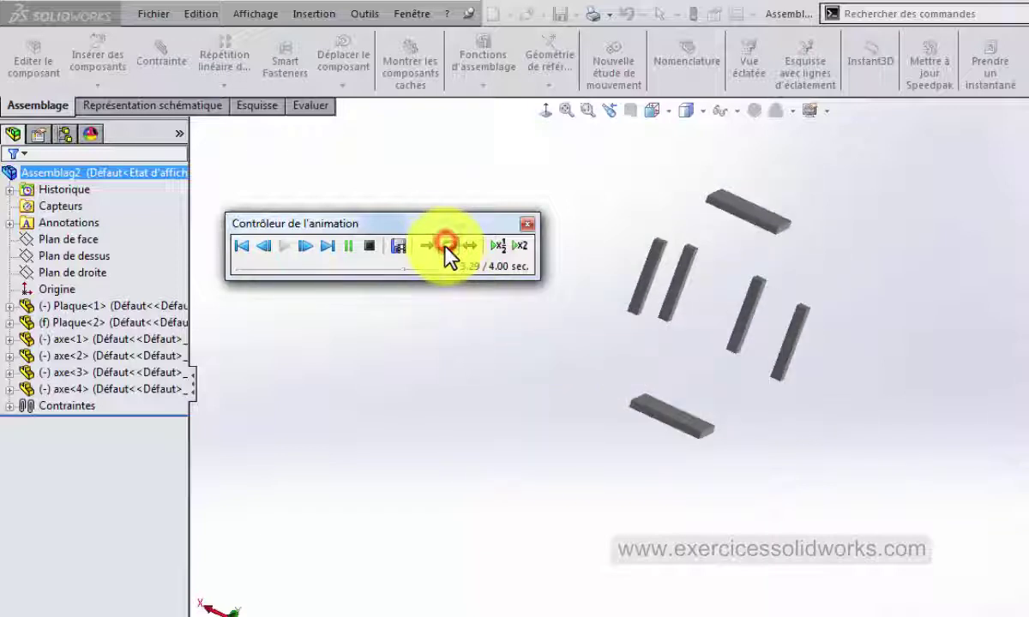
- Check the AVI save options in Enregistrer l'animation, cancel, and close the Animation Controller
{"action": "left_click", "coordinate": [394, 249]}
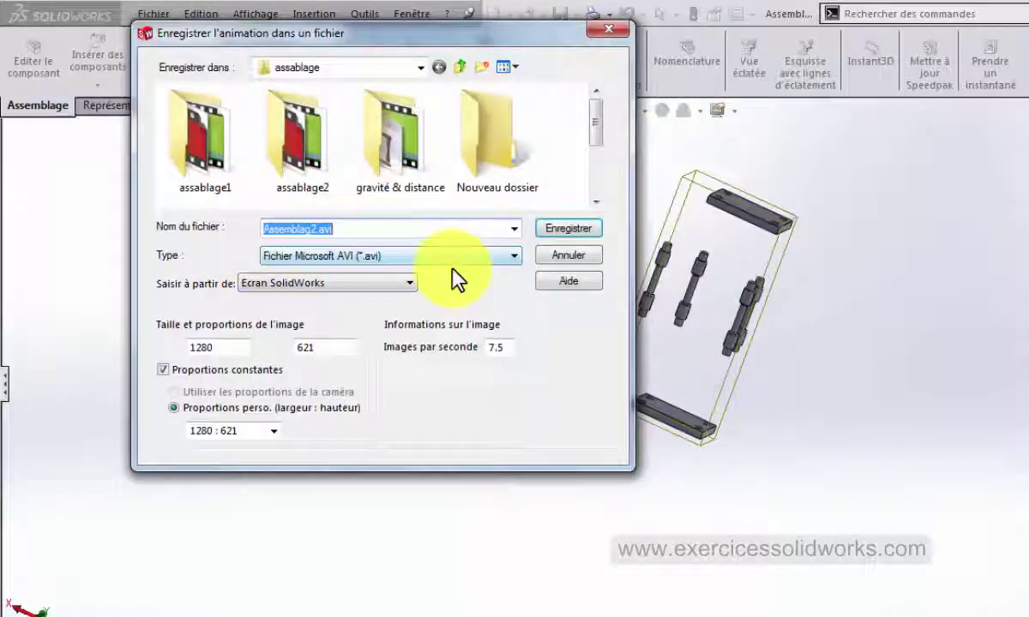
{"action": "left_click", "coordinate": [622, 31]}
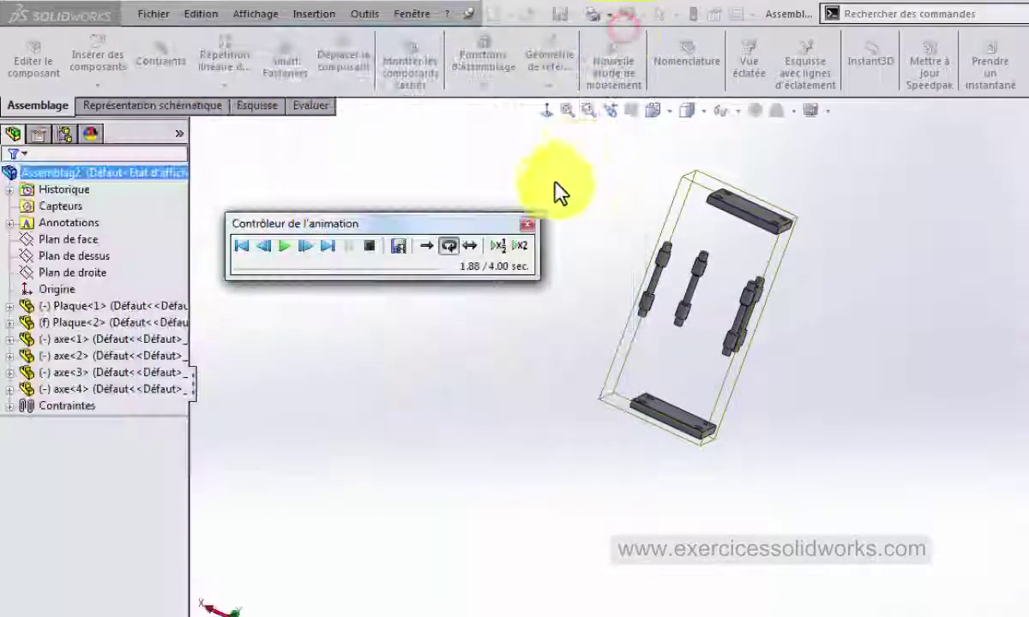
{"action": "left_click", "coordinate": [525, 225]}
- Run Animer le rassemblement on Assemblag2, stop and rewind it, then close the controller
{"action": "right_click", "coordinate": [168, 247]}
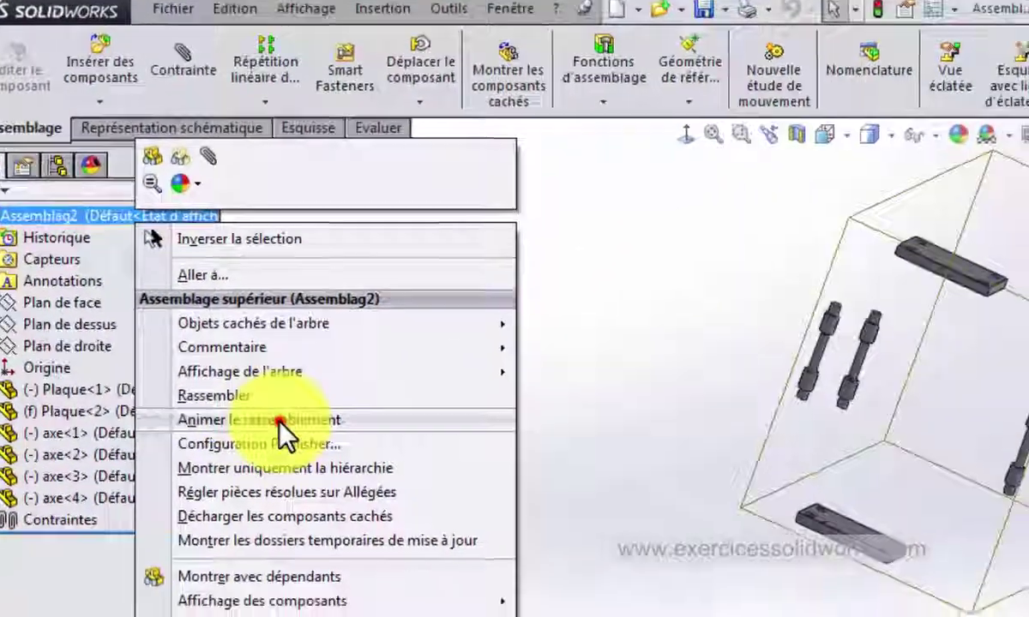
{"action": "left_click", "coordinate": [309, 449]}
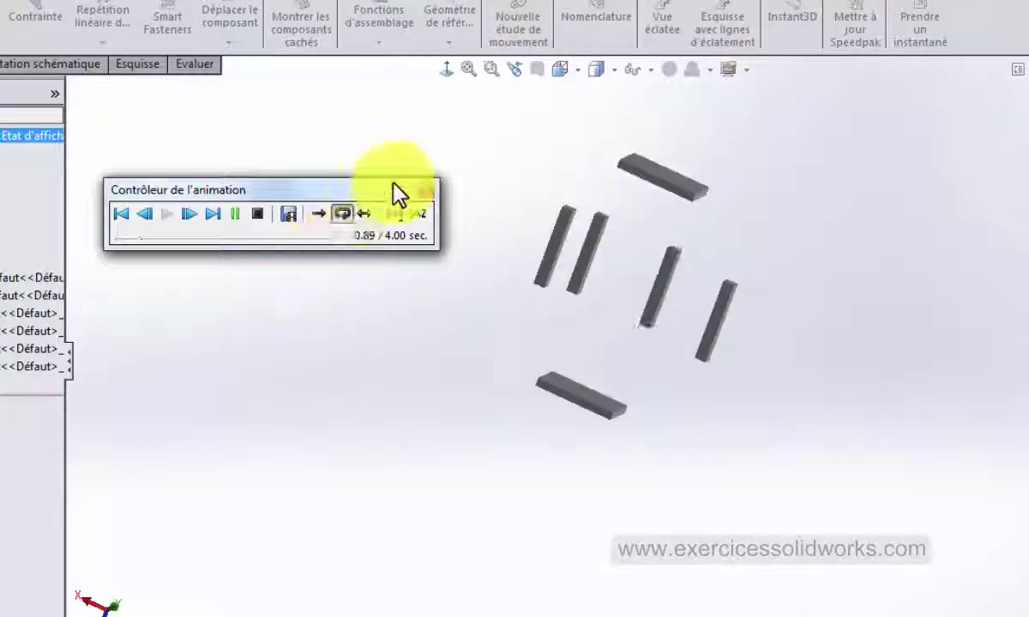
{"action": "left_click", "coordinate": [259, 214]}
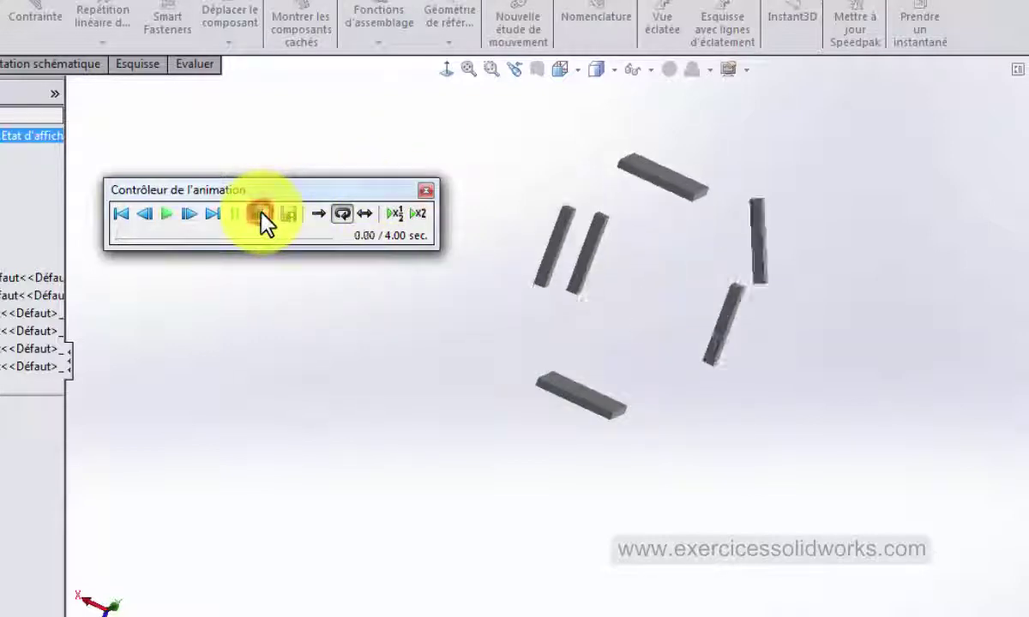
{"action": "left_click", "coordinate": [426, 194]}
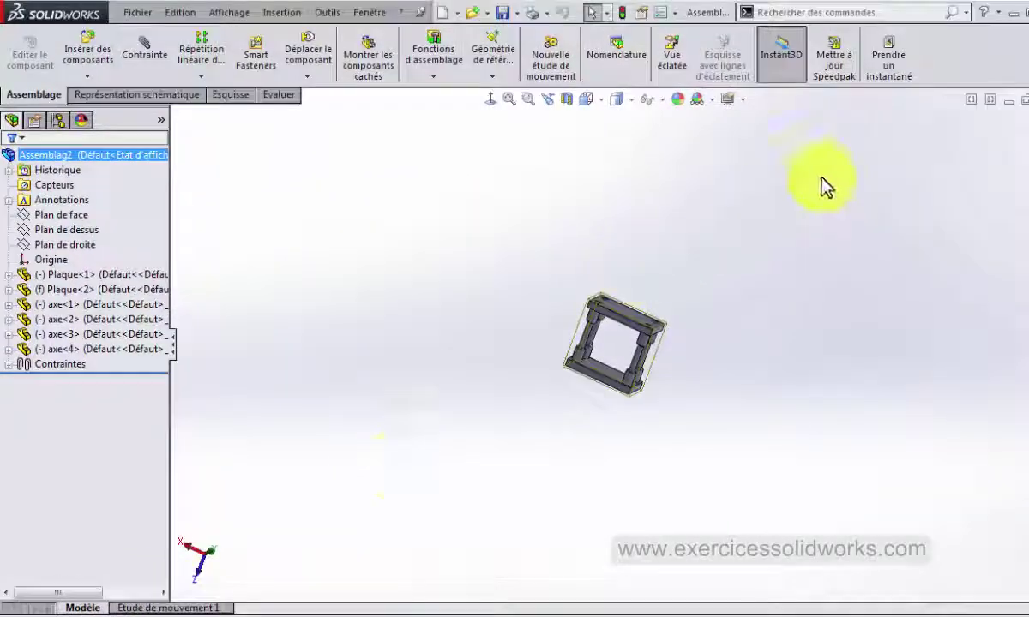
{"action": "right_click", "coordinate": [950, 58]}
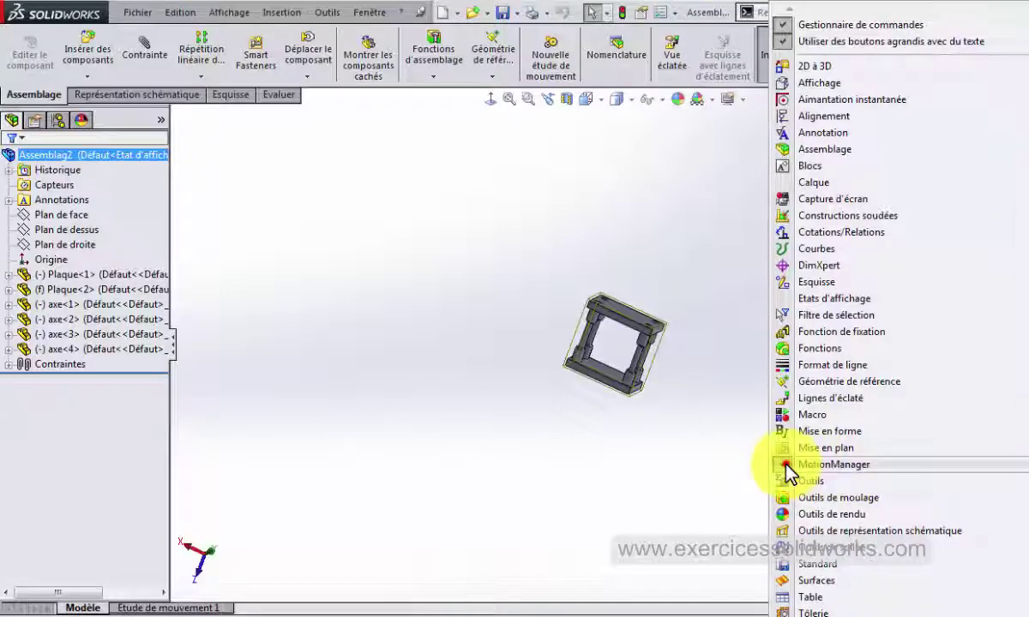
{"action": "left_click", "coordinate": [786, 465]}
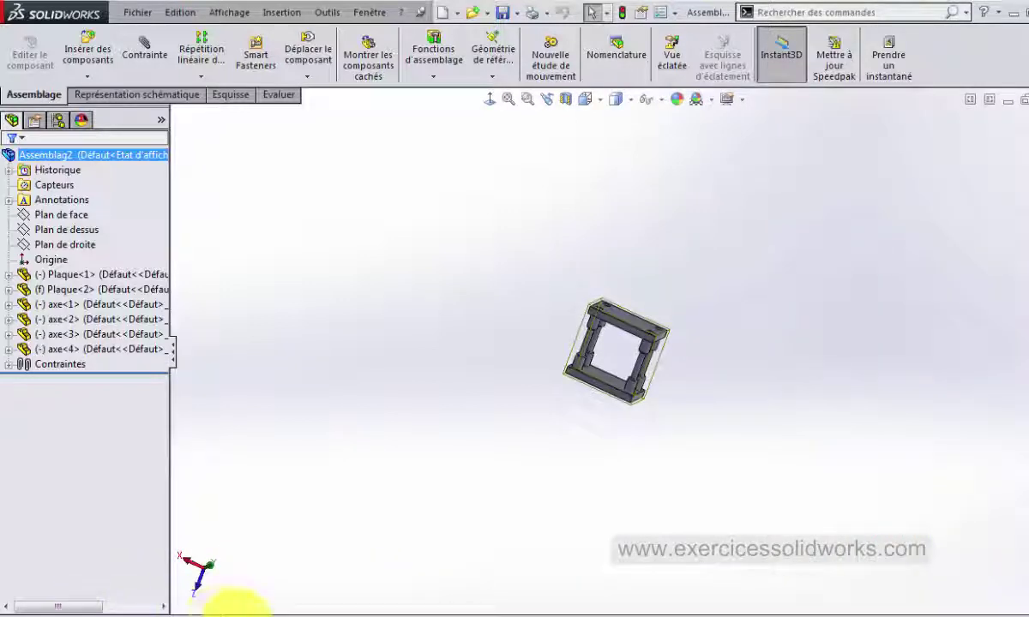
{"action": "right_click", "coordinate": [233, 605]}
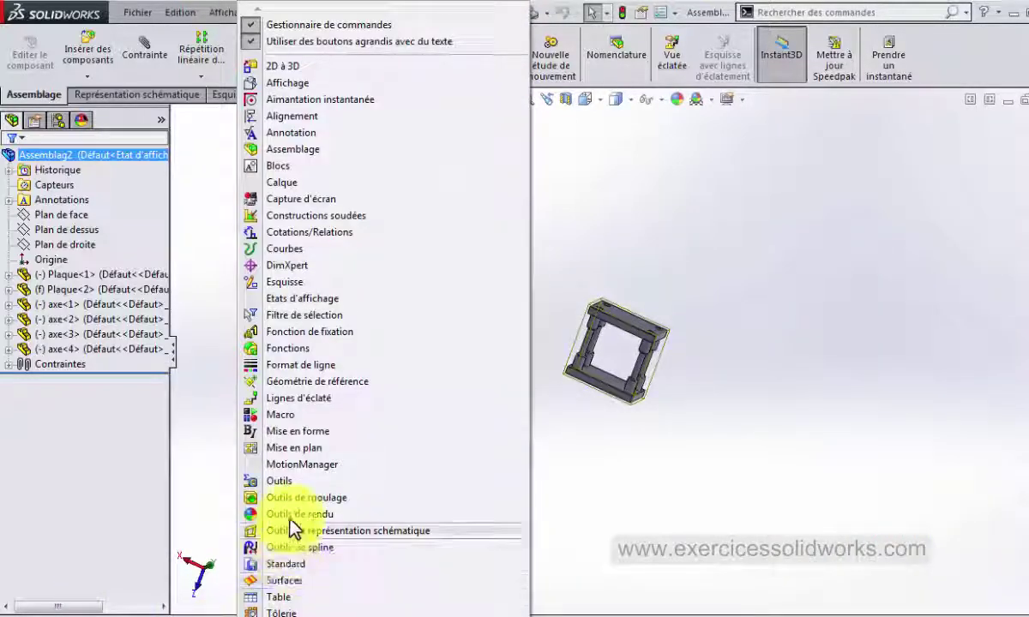
{"action": "left_click", "coordinate": [308, 466]}
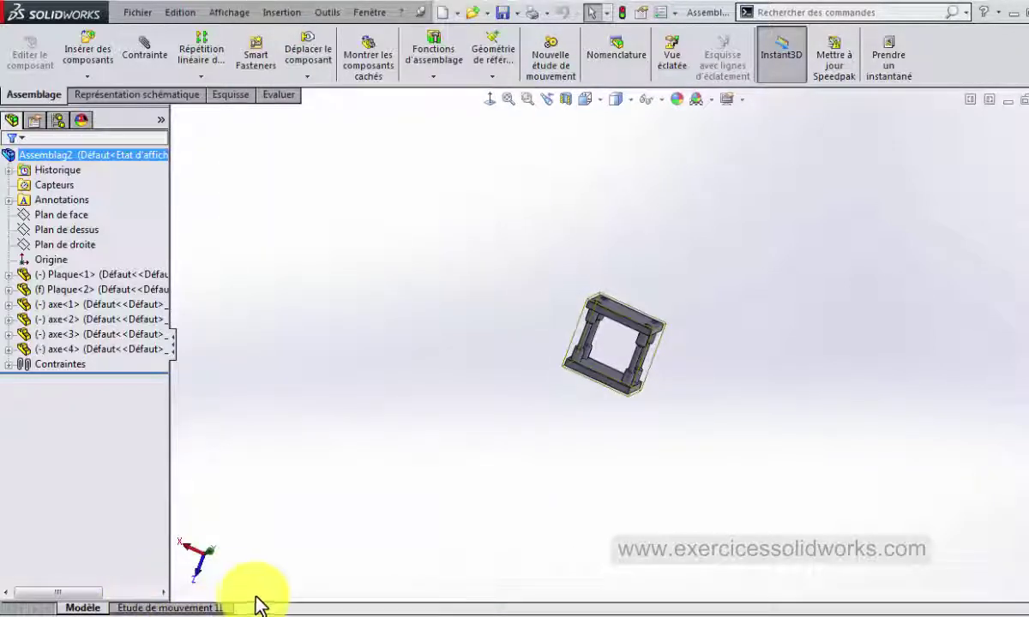
{"action": "left_click", "coordinate": [228, 13]}
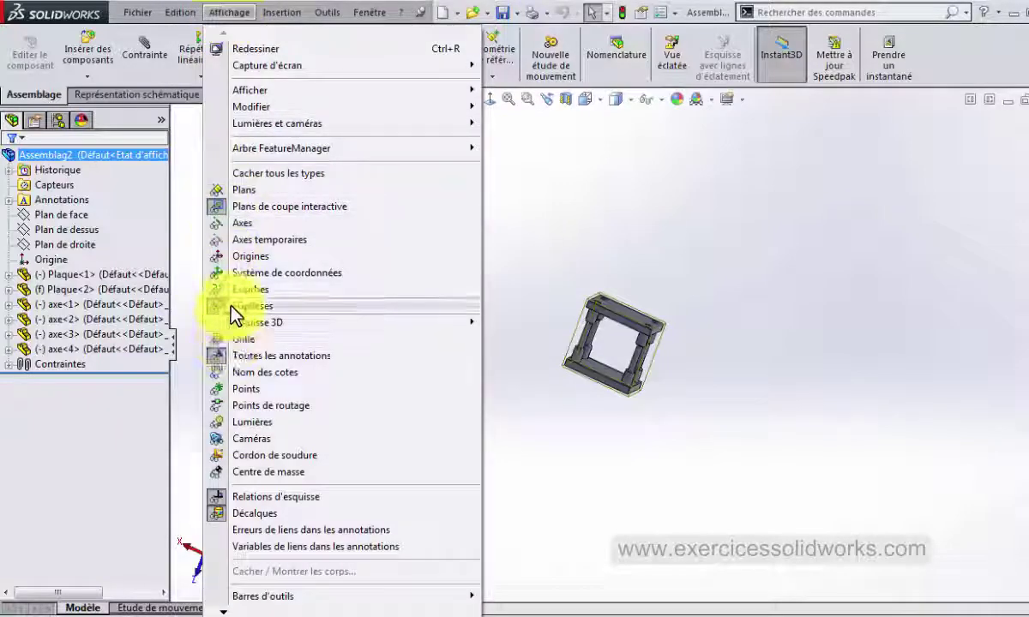
{"action": "mouse_move", "coordinate": [378, 385]}
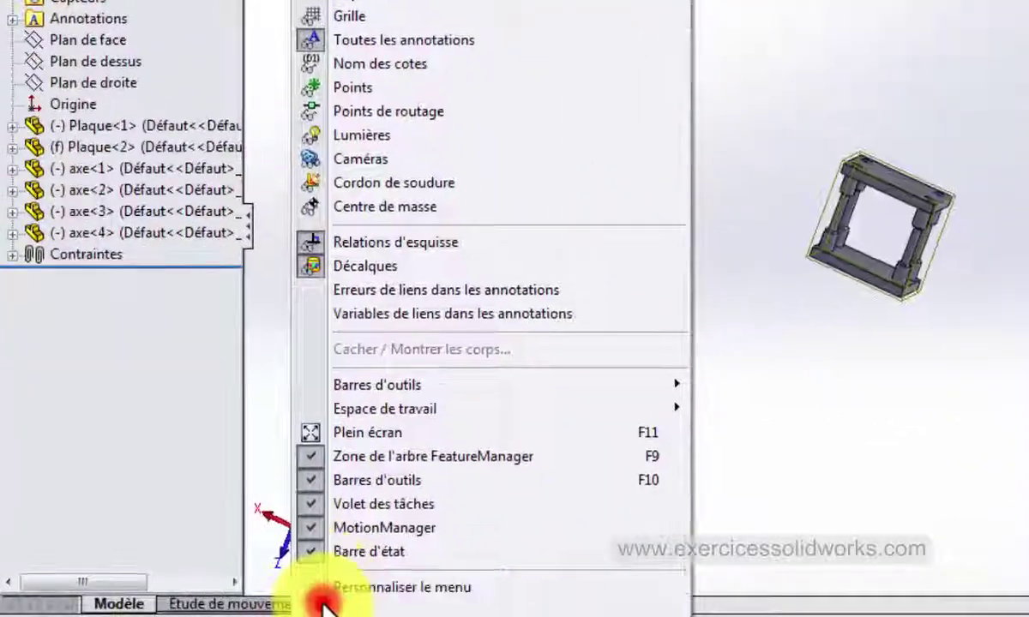
{"action": "left_click", "coordinate": [307, 529]}
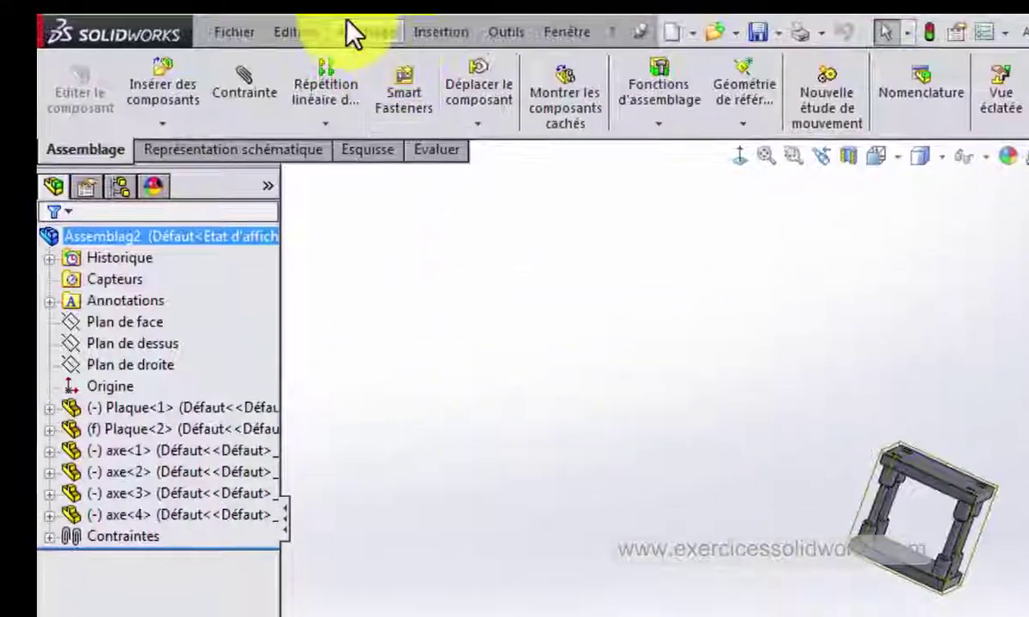
{"action": "left_click", "coordinate": [330, 30]}
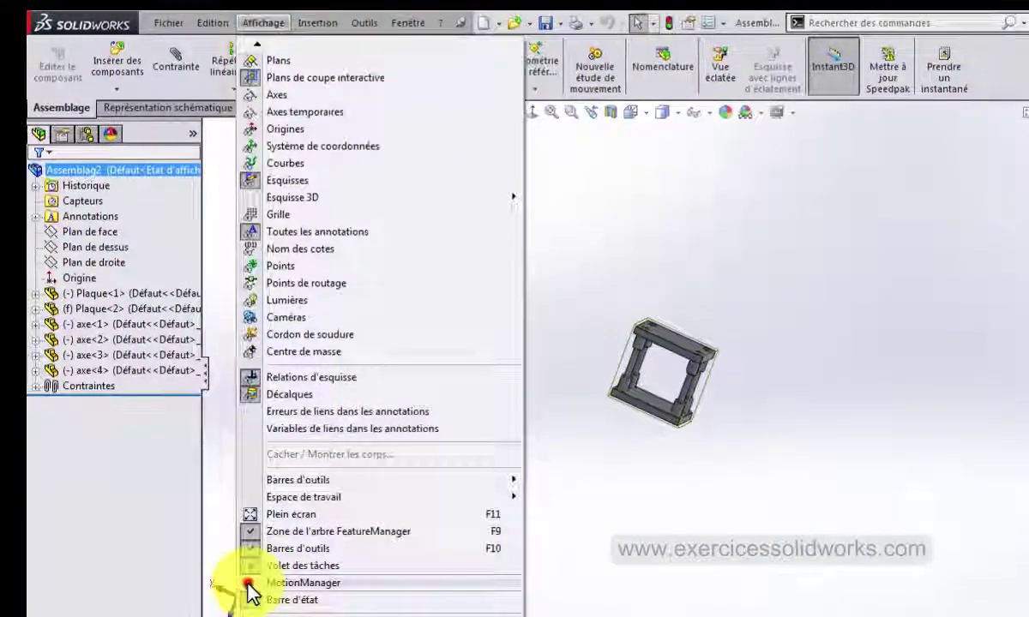
{"action": "left_click", "coordinate": [244, 585]}
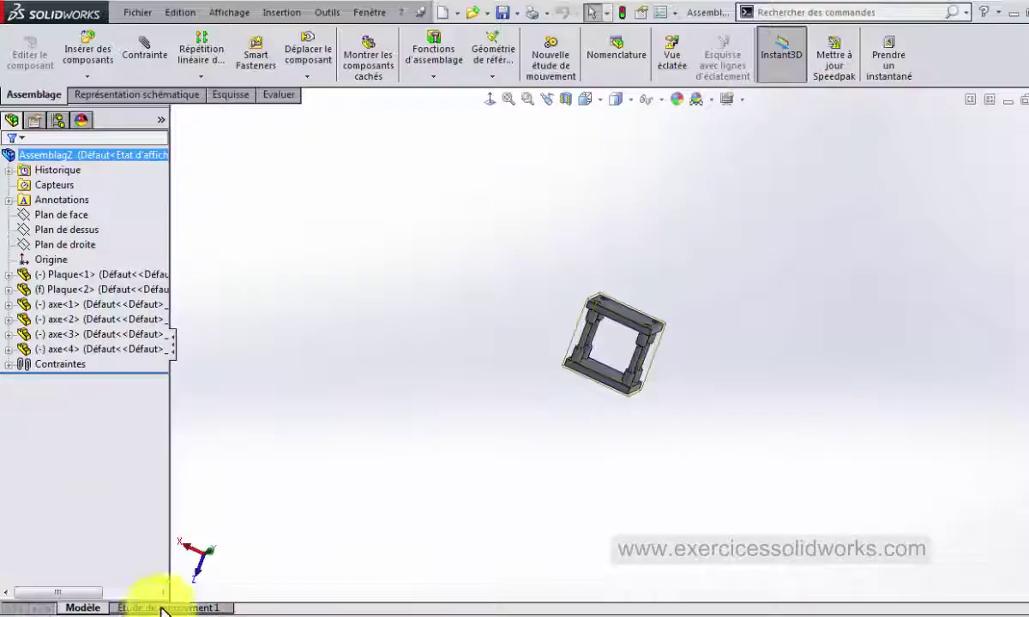
- On Etude de mouvement 1, use the Animation Wizard to add an Eclater animation lasting 15 seconds
{"action": "left_click", "coordinate": [162, 606]}
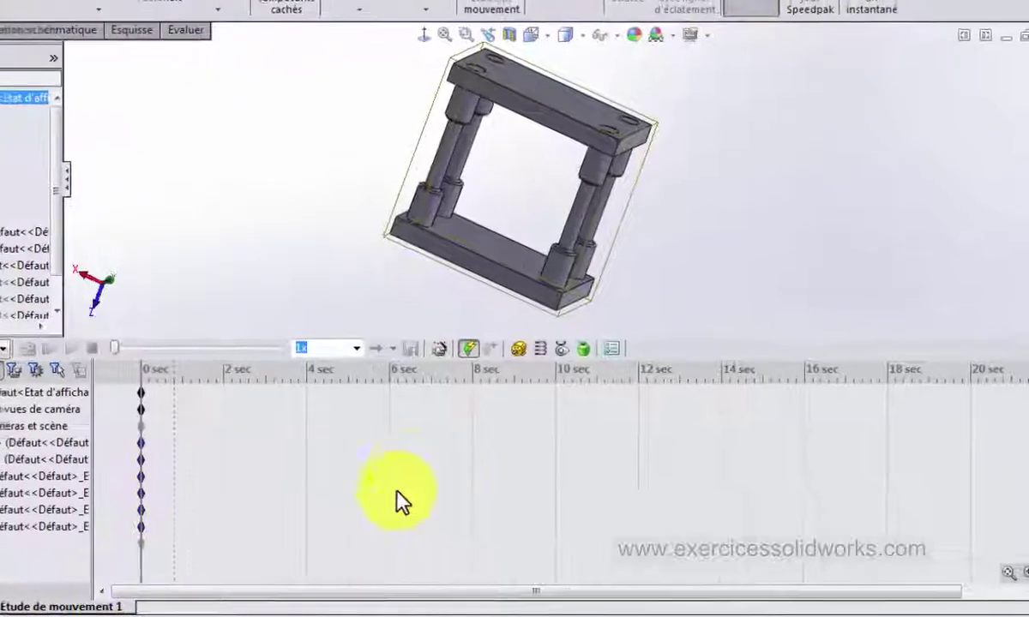
{"action": "left_click", "coordinate": [371, 312]}
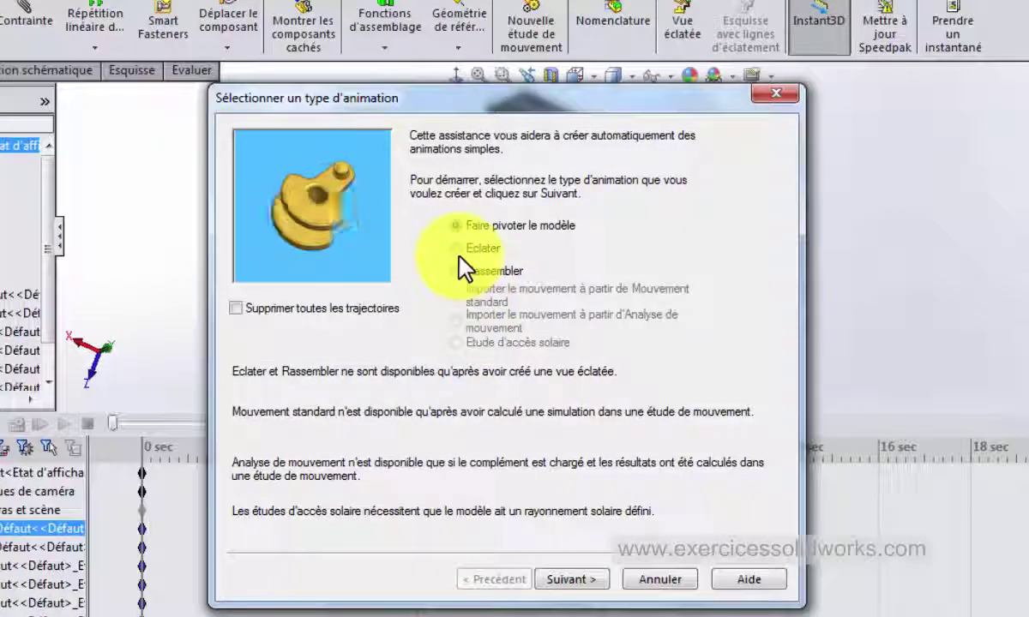
{"action": "left_click", "coordinate": [448, 240]}
{"action": "left_click", "coordinate": [576, 576]}
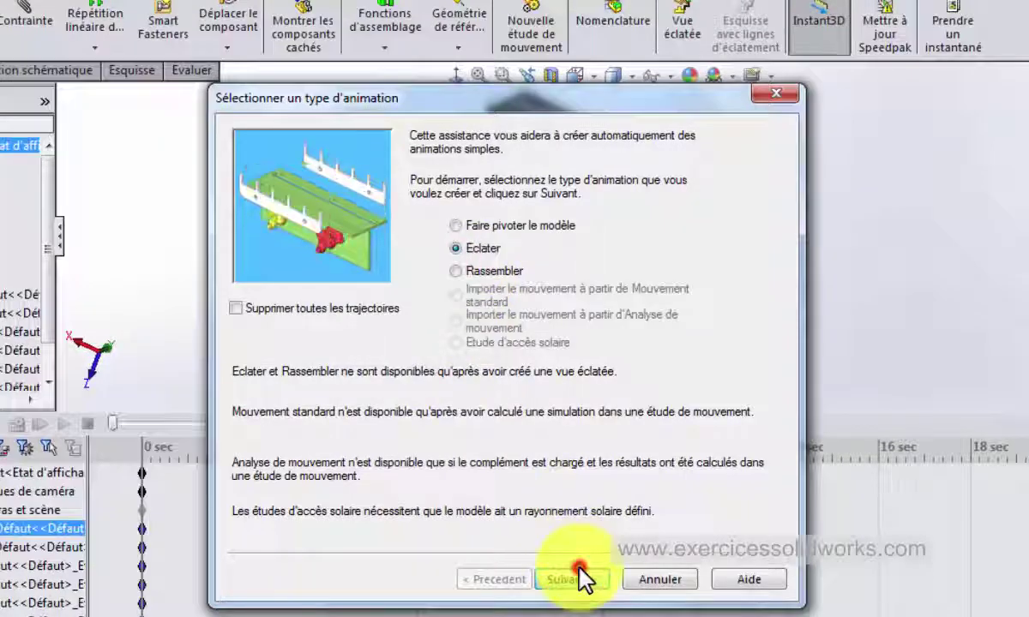
{"action": "left_click", "coordinate": [584, 190]}
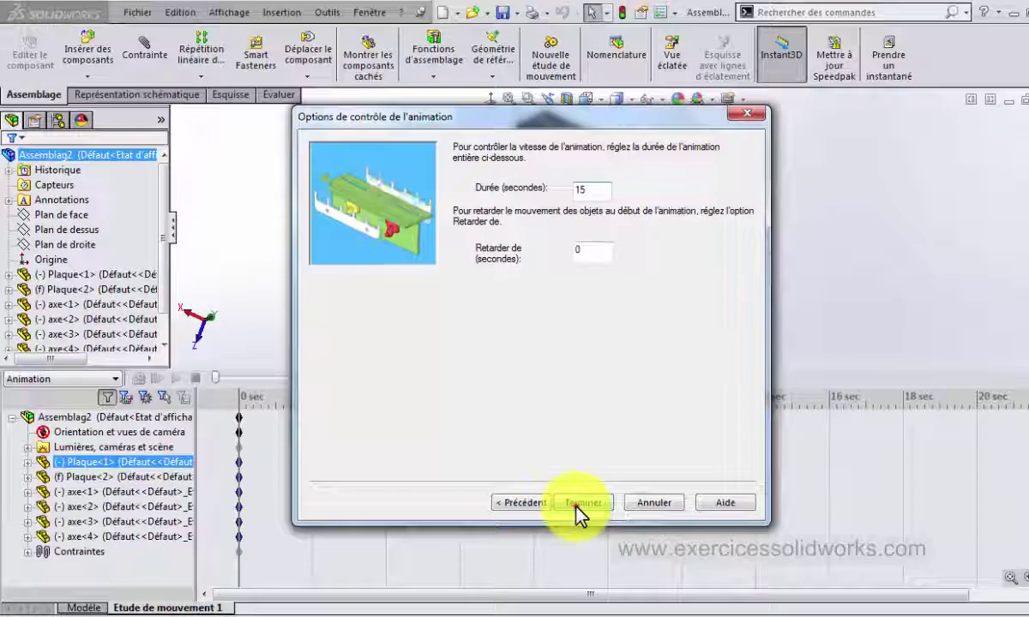
{"action": "left_click", "coordinate": [576, 512]}
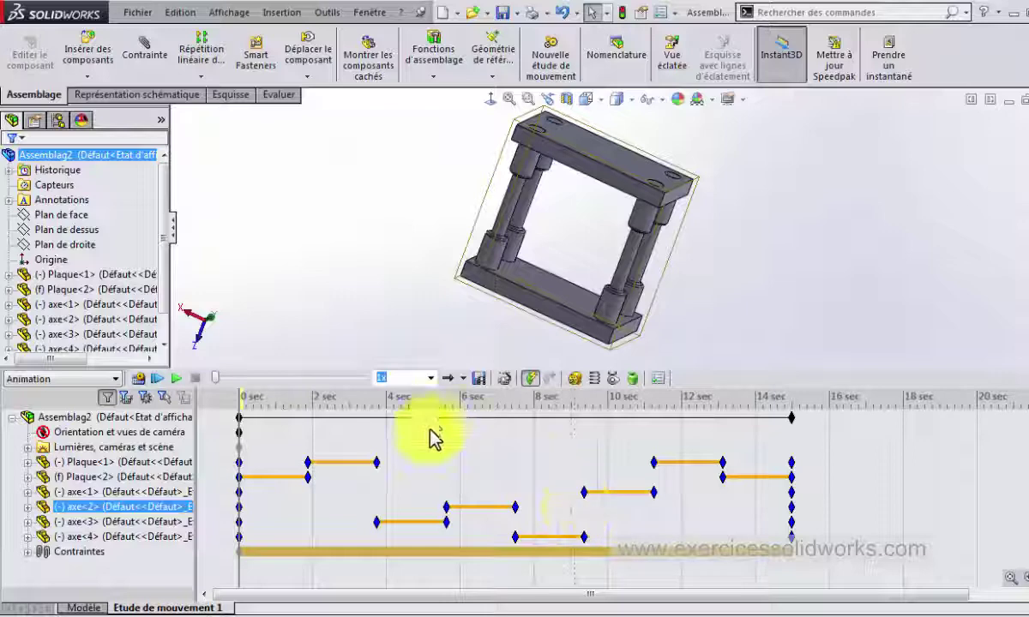
- Select Assemblag2 to review the exploded parts, then relaunch the Animation Wizard
{"action": "left_click", "coordinate": [138, 379]}
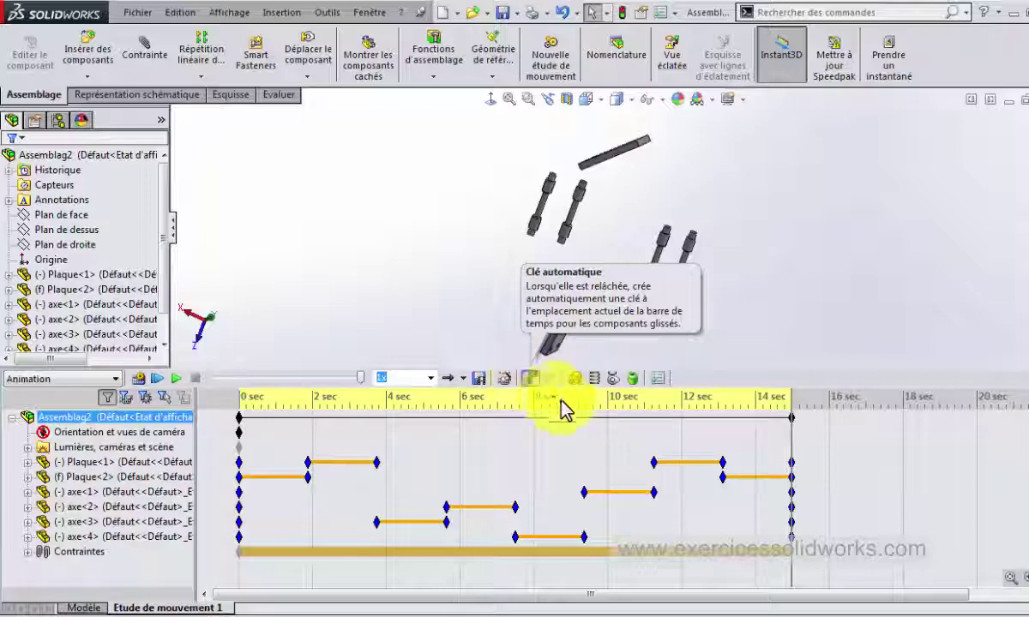
{"action": "left_click", "coordinate": [504, 379]}
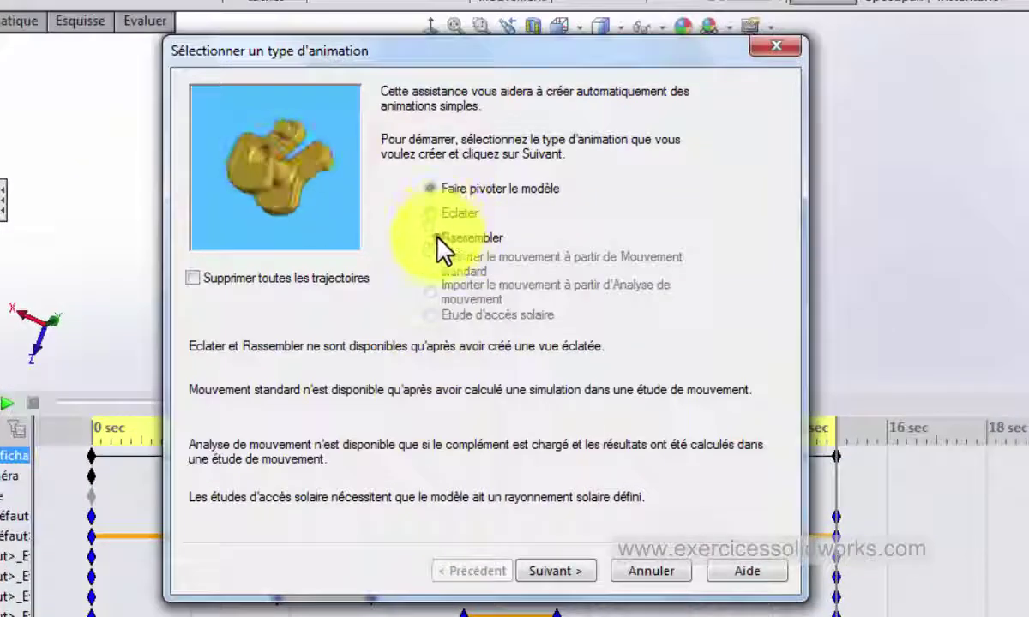
- Add a Rassembler animation with Durée 10 seconds after a 15-second delay
{"action": "left_click", "coordinate": [438, 240]}
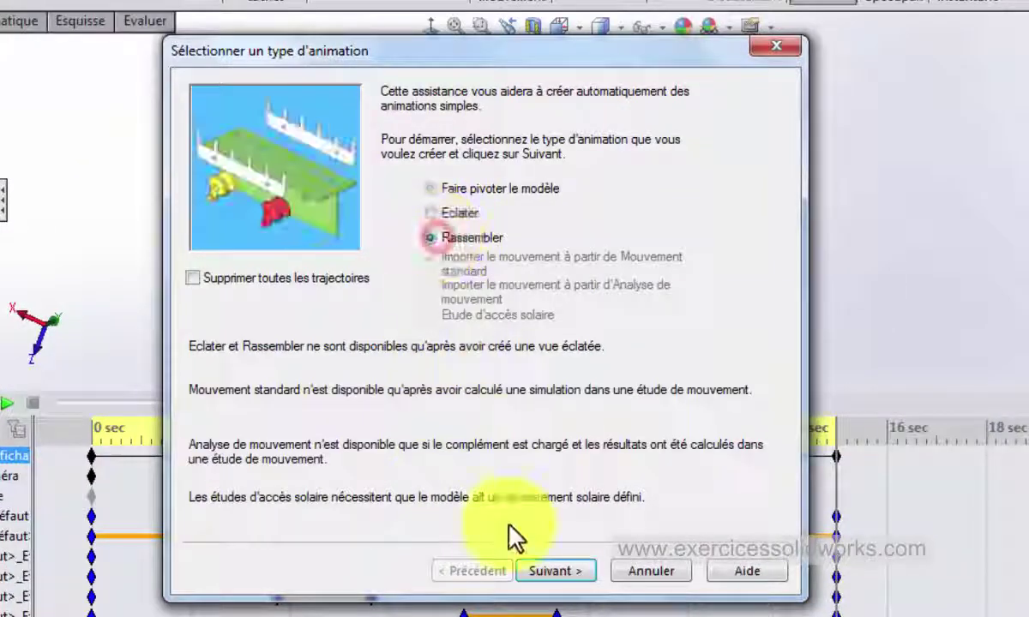
{"action": "left_click", "coordinate": [556, 571]}
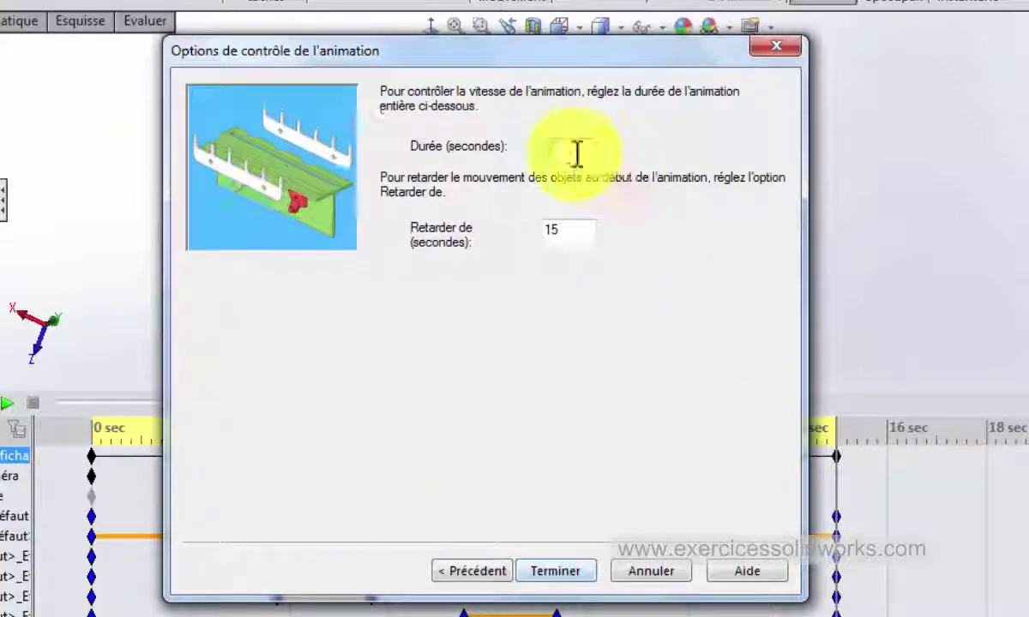
{"action": "double_click", "coordinate": [576, 150]}
{"action": "type", "text": "1"}
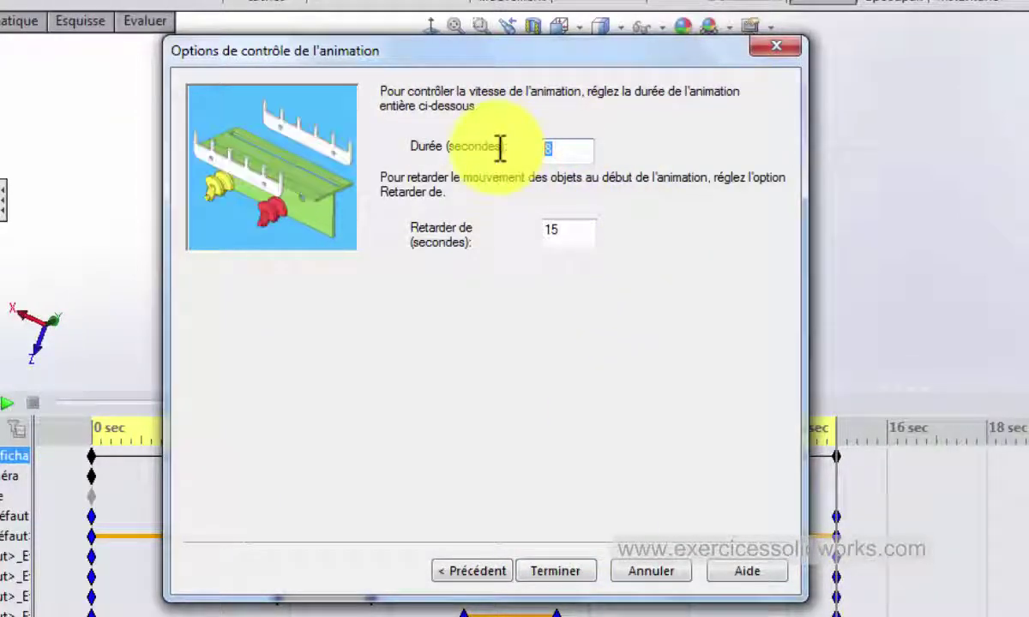
{"action": "type", "text": "0"}
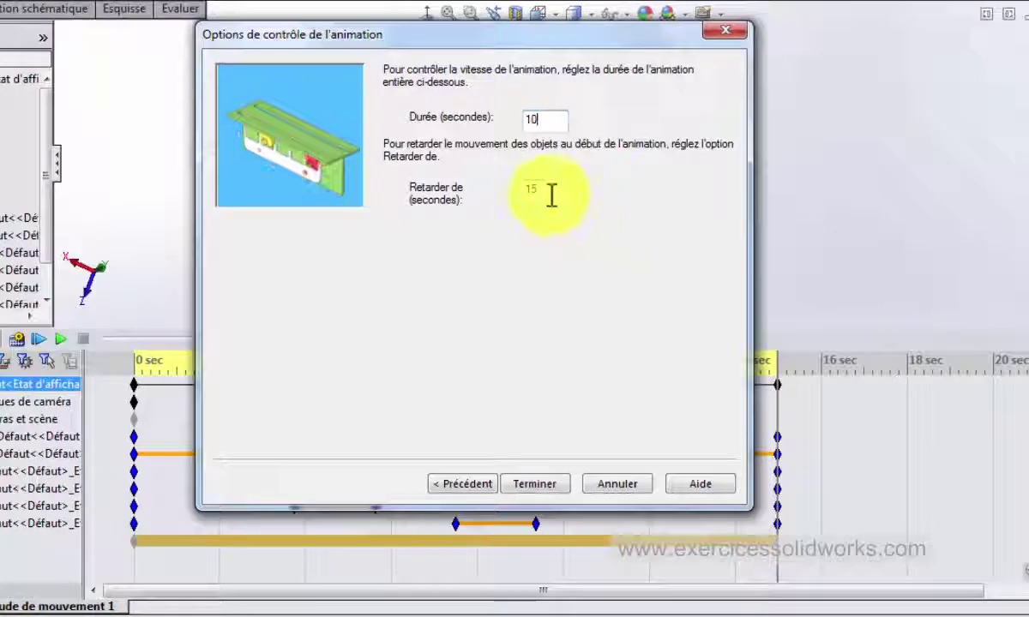
{"action": "left_click_drag", "start_coordinate": [544, 34], "coordinate": [385, 25]}
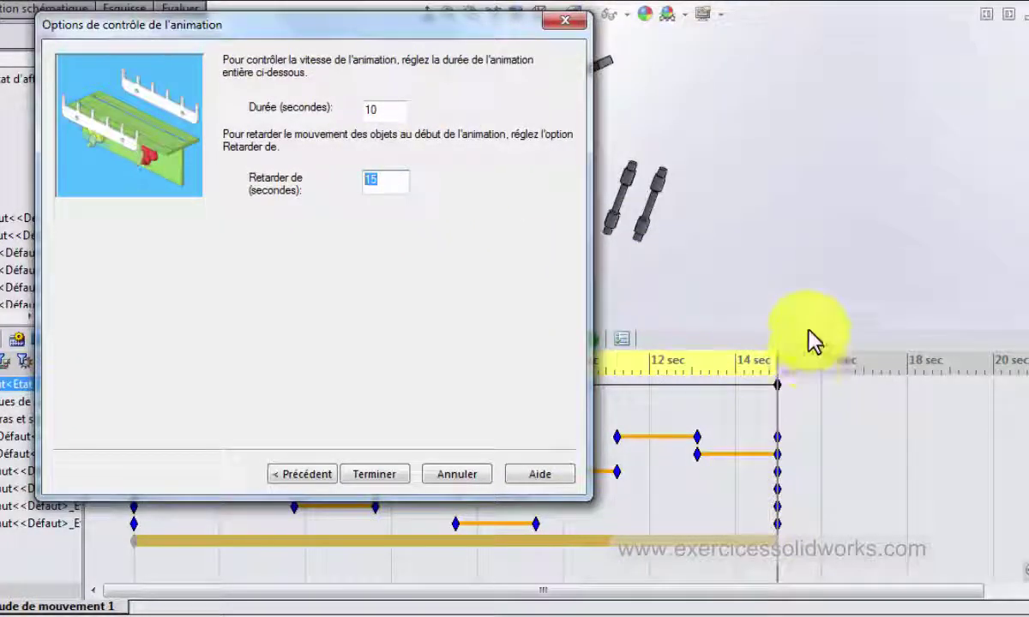
{"action": "left_click", "coordinate": [380, 479]}
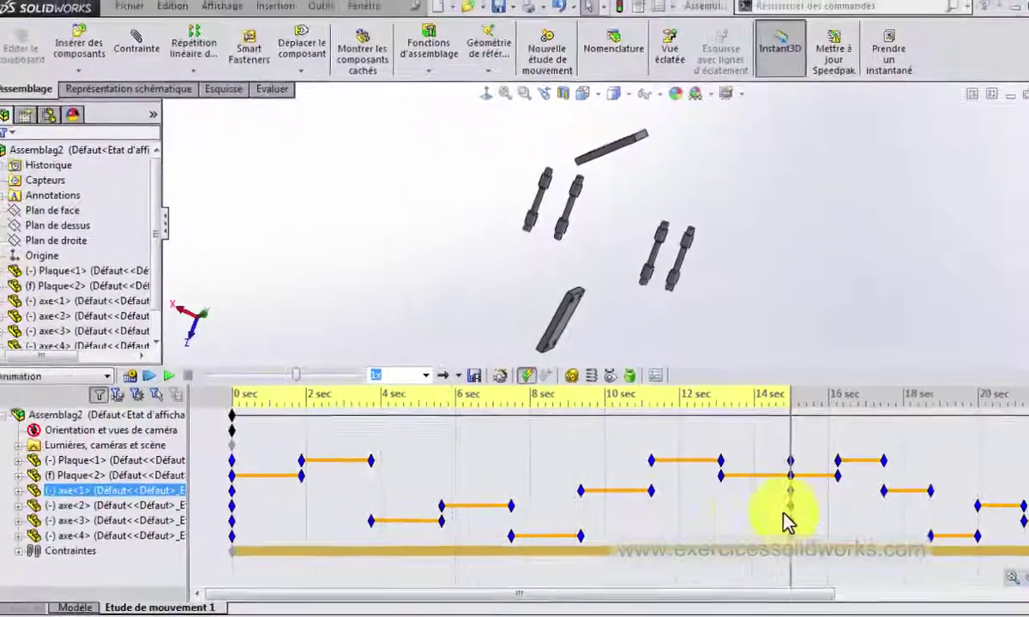
- Rewind the Assemblag2 motion study to 0 sec and play the full 25-second explode-reassemble sequence
{"action": "left_click", "coordinate": [511, 417]}
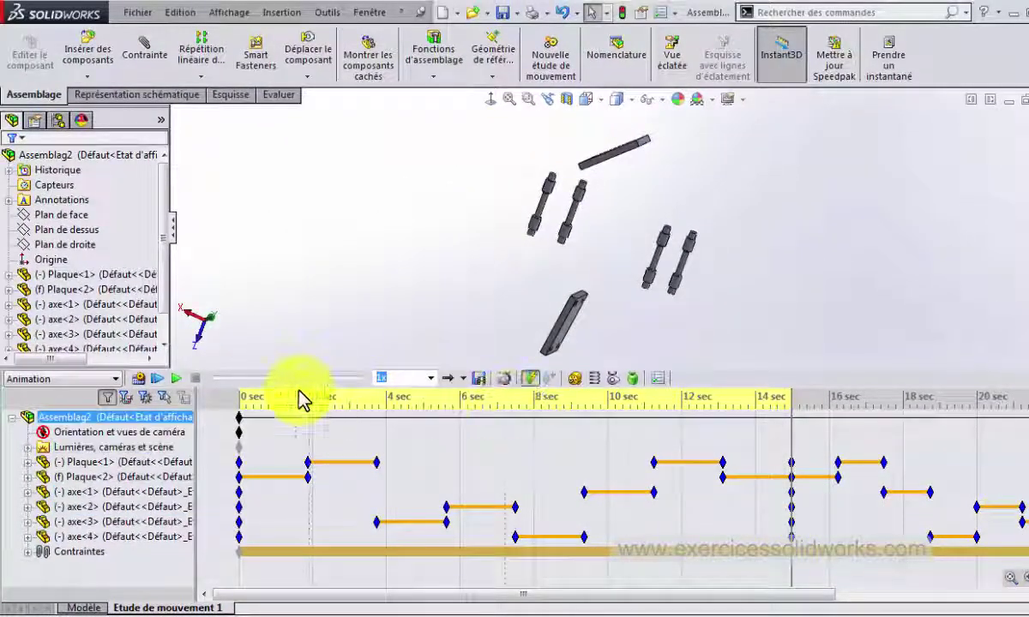
{"action": "left_click", "coordinate": [172, 379]}
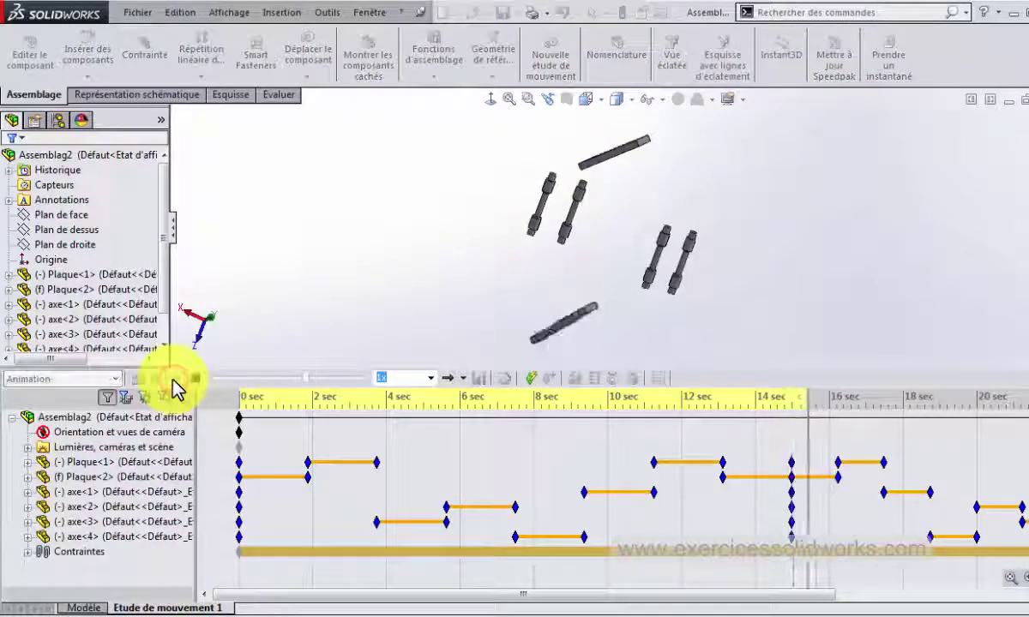
{"action": "left_click", "coordinate": [195, 378]}
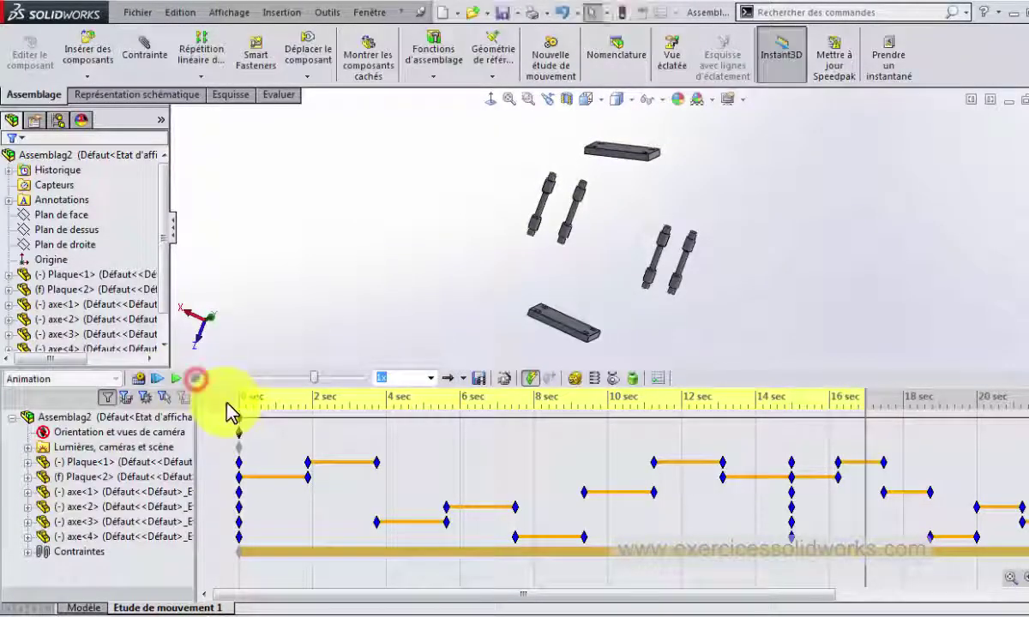
{"action": "left_click", "coordinate": [238, 405]}
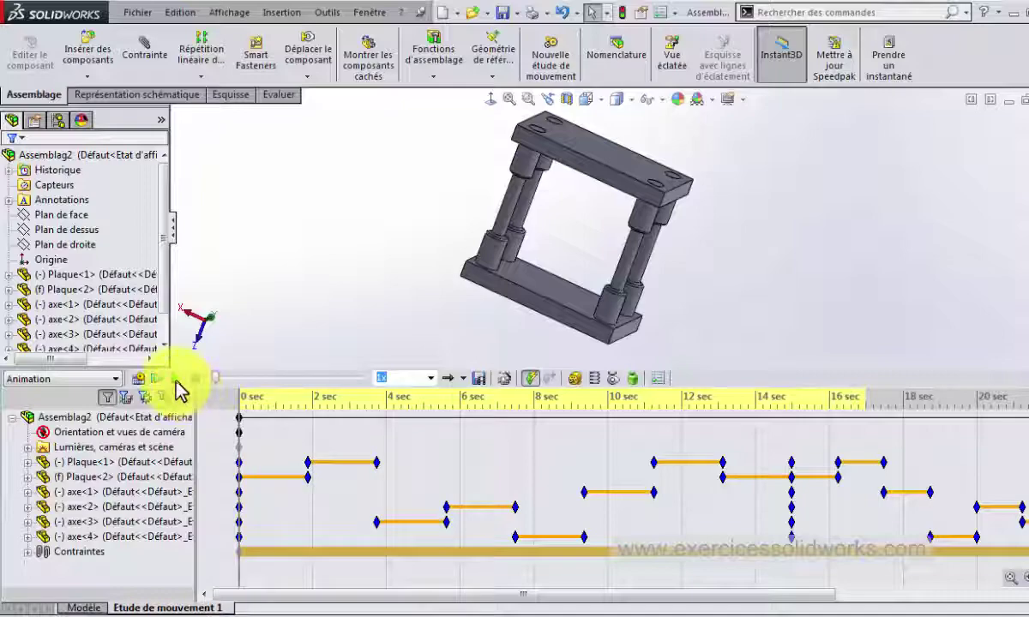
{"action": "left_click", "coordinate": [172, 379]}
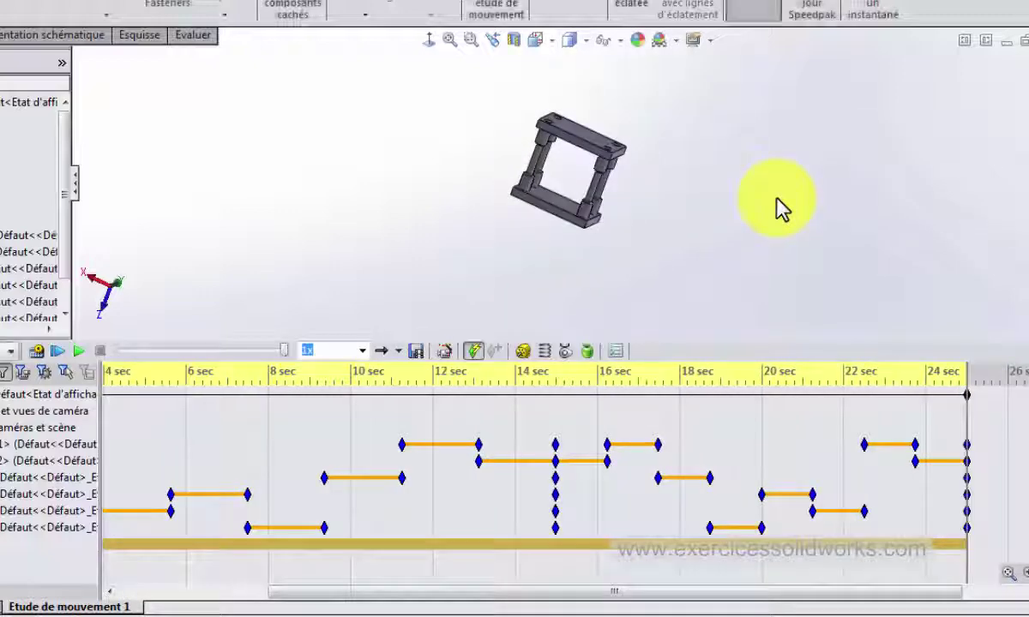
- Open the Enregistrer l'animation dialog with AVI type, 1280 × 339 at 7.5 images per second
{"action": "left_click", "coordinate": [415, 352]}
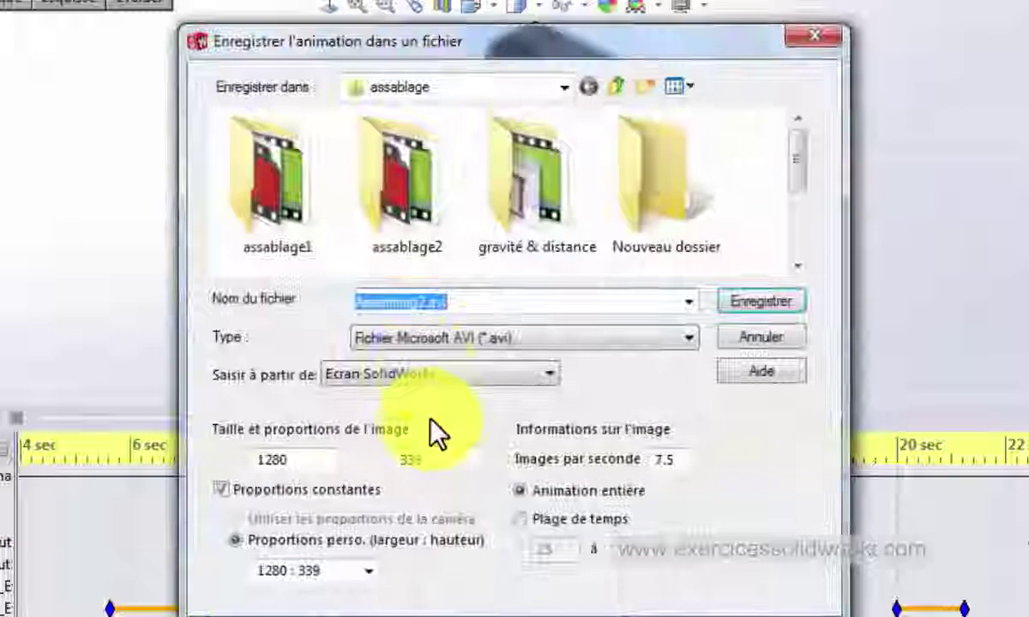